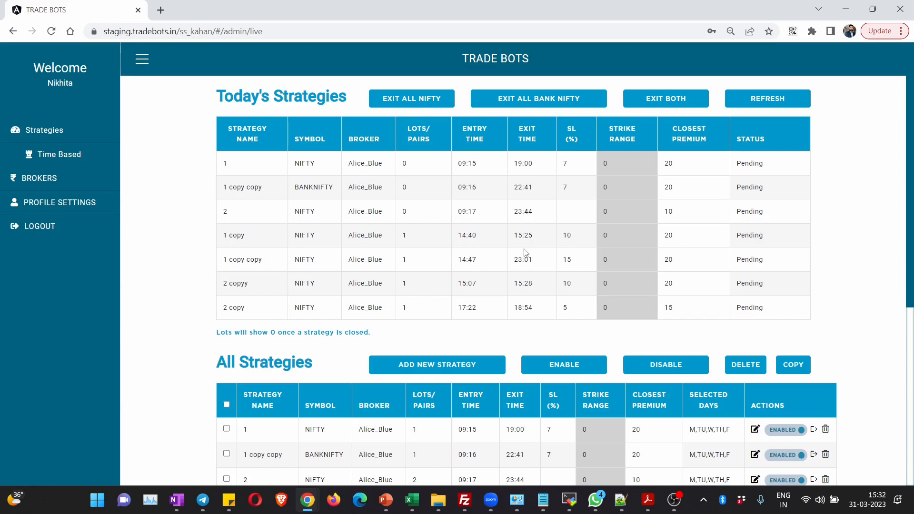
- Start a new strategy named Expiry Strategy with Alice Blue as broker and Banknifty as symbol
scroll(478, 268, down, 1)
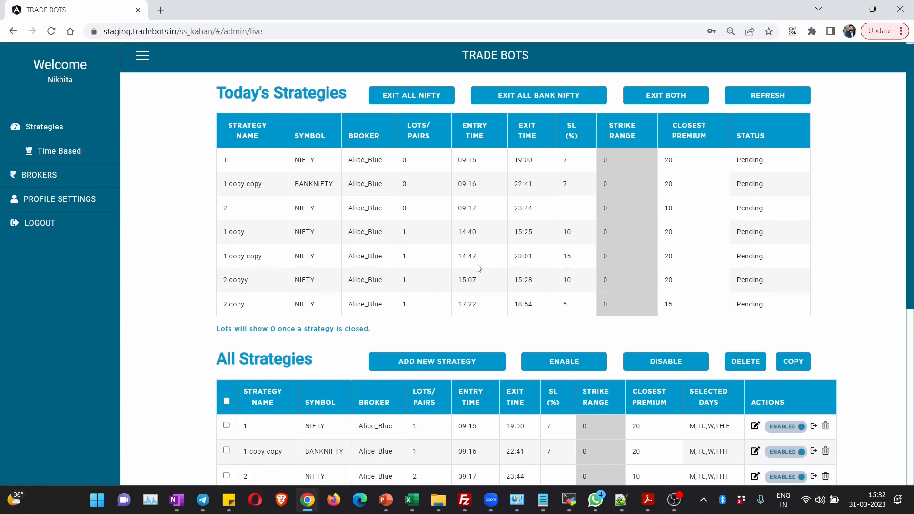
scroll(478, 268, down, 2)
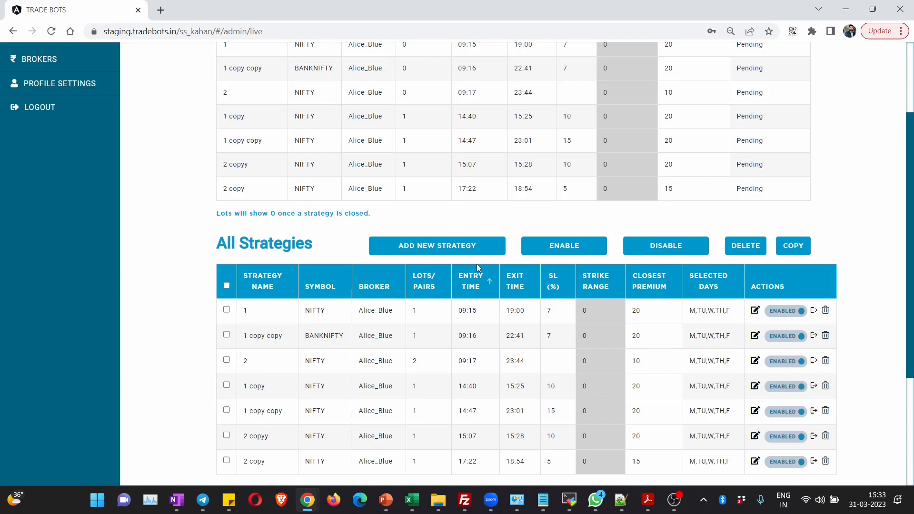
scroll(476, 264, up, 3)
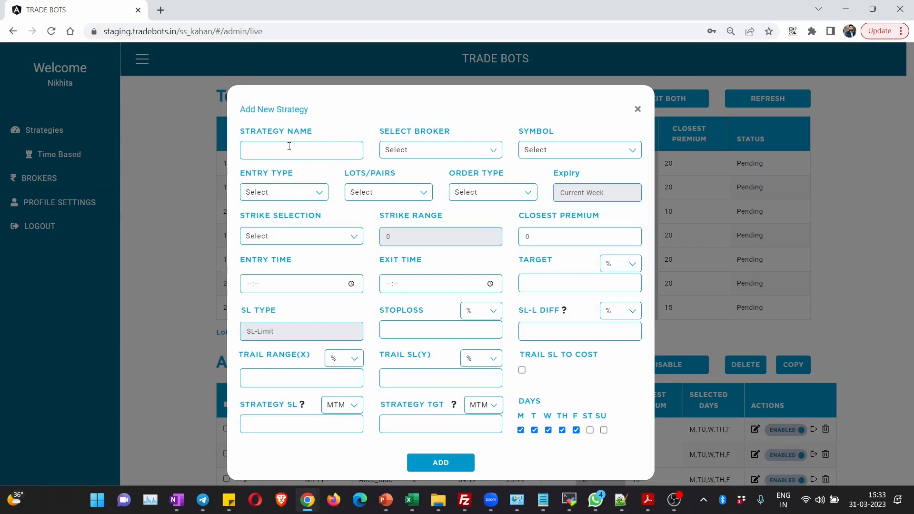
click(289, 146)
text(Expiry Strategy)
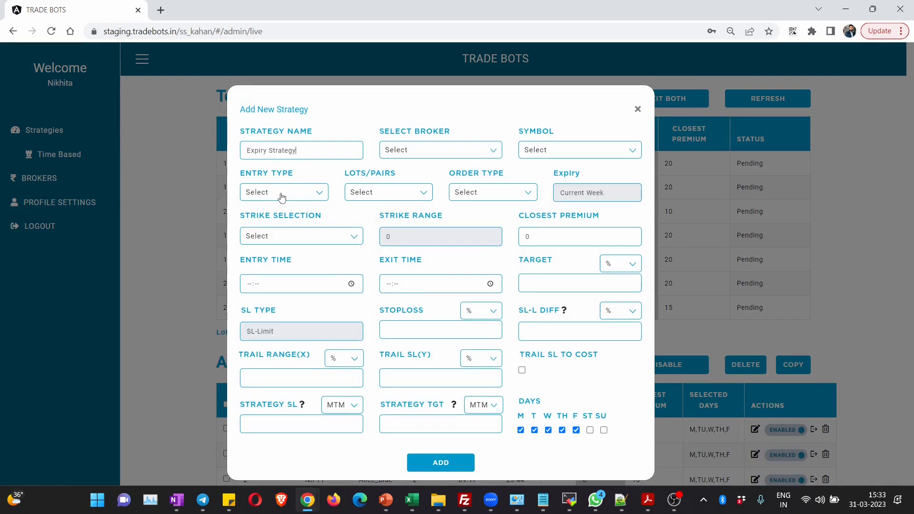
click(429, 151)
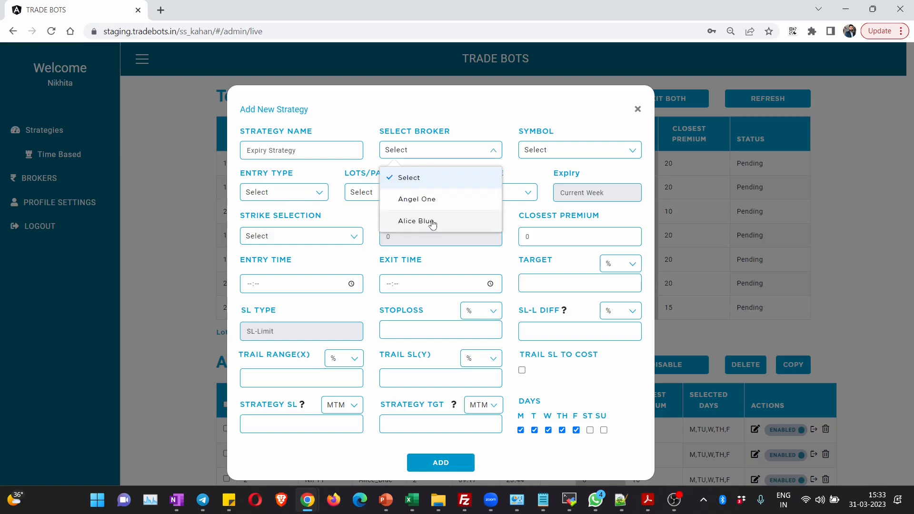
click(547, 150)
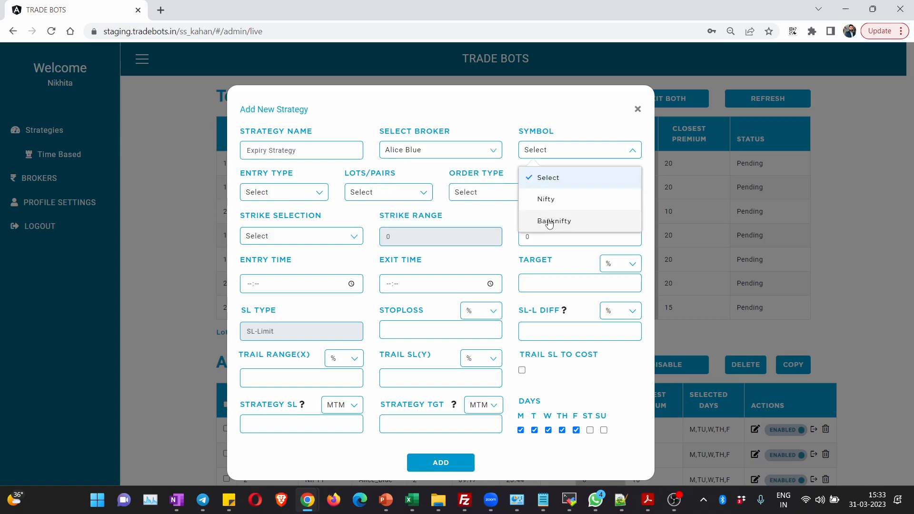
click(547, 219)
- Set the new strategy's entry type to SELL, lots/pairs to 2 and order type to MIS
click(291, 198)
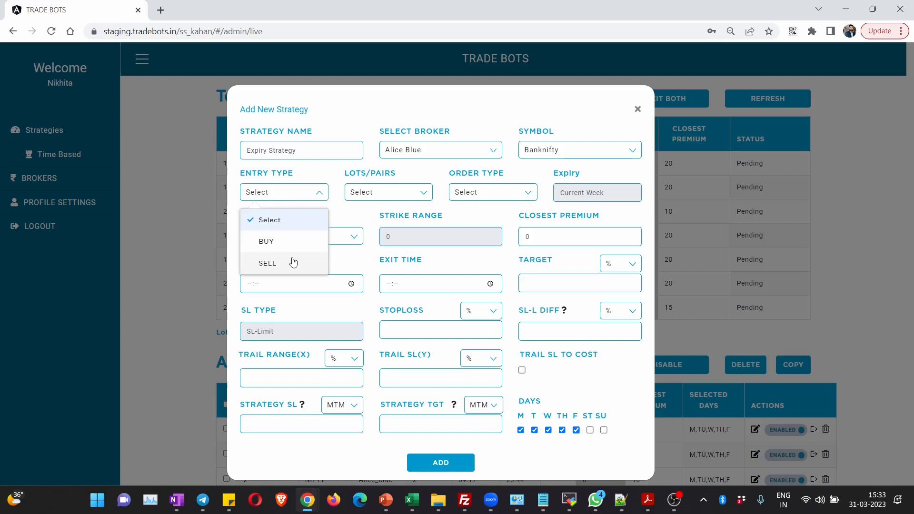
click(289, 265)
click(374, 194)
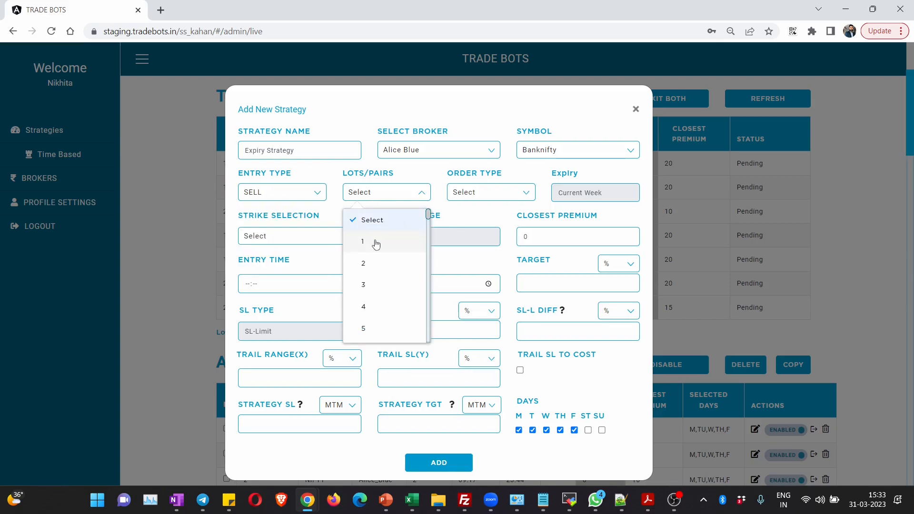
click(376, 243)
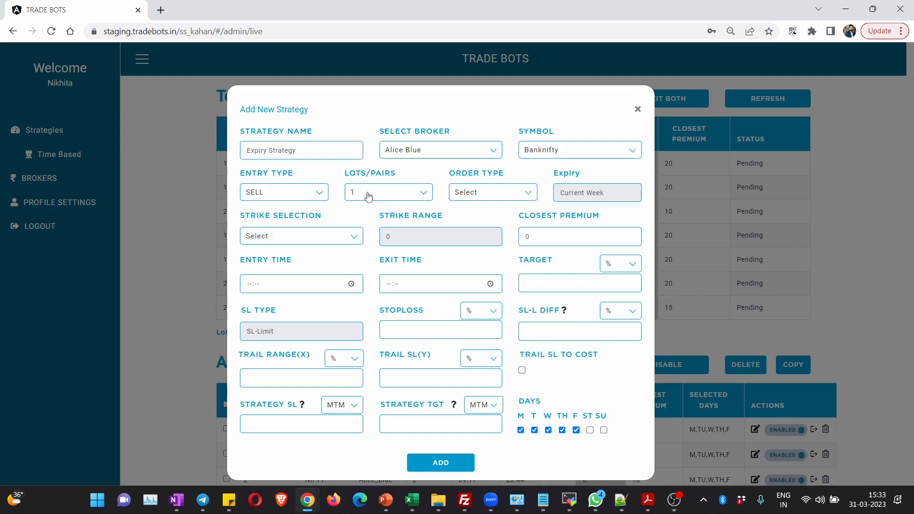
click(367, 195)
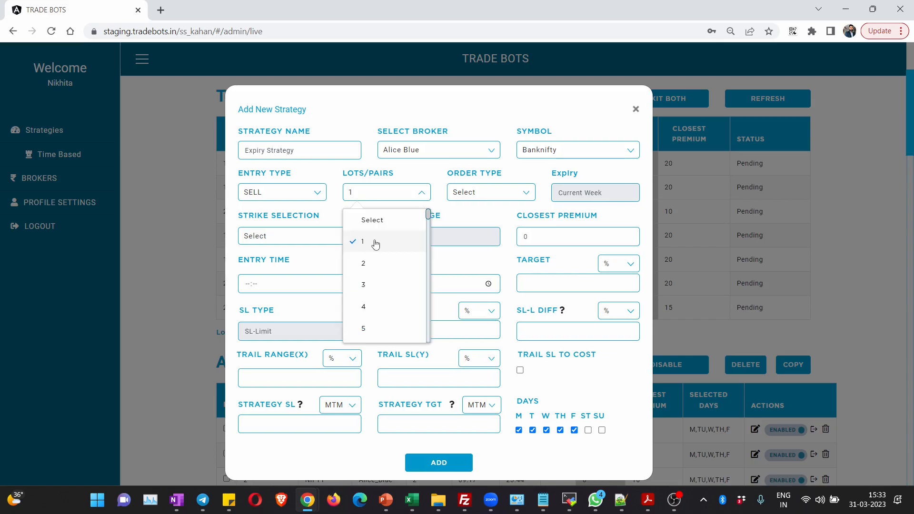
click(365, 263)
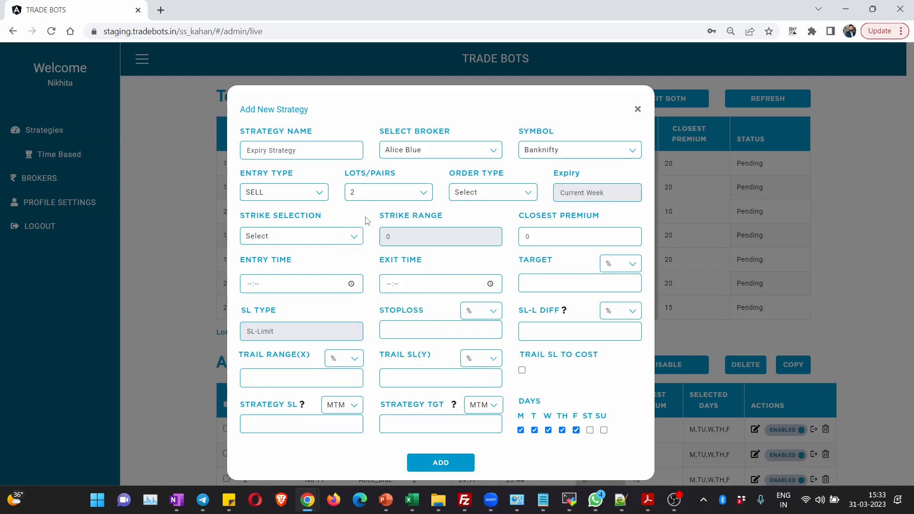
click(478, 194)
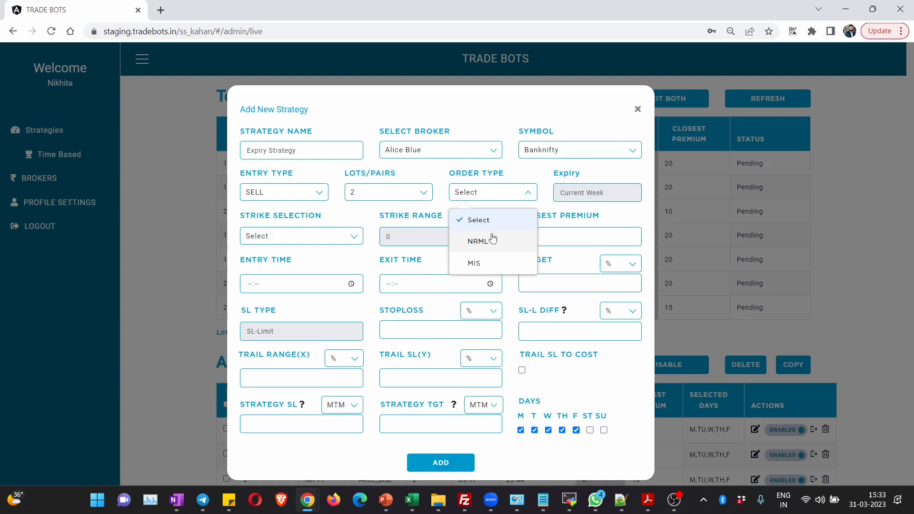
click(490, 264)
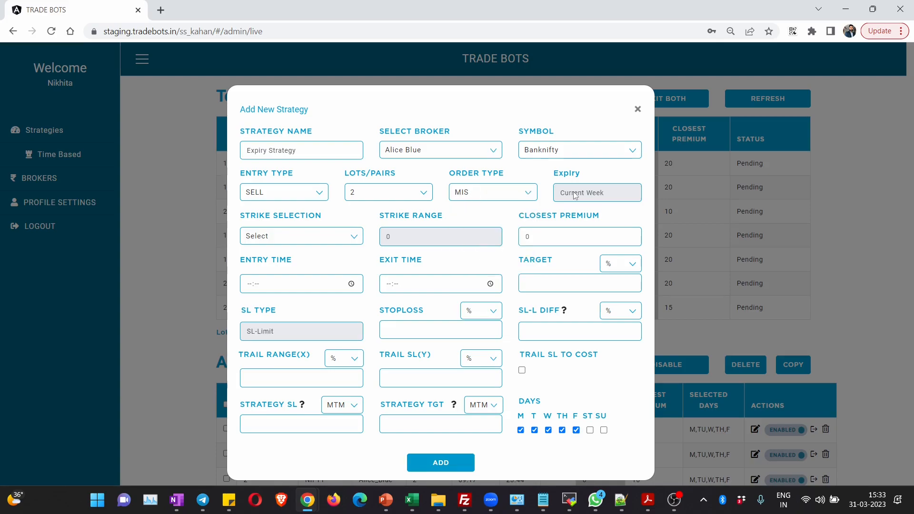
- Choose Closest Premium as the strike selection and set the closest premium to 100
click(283, 238)
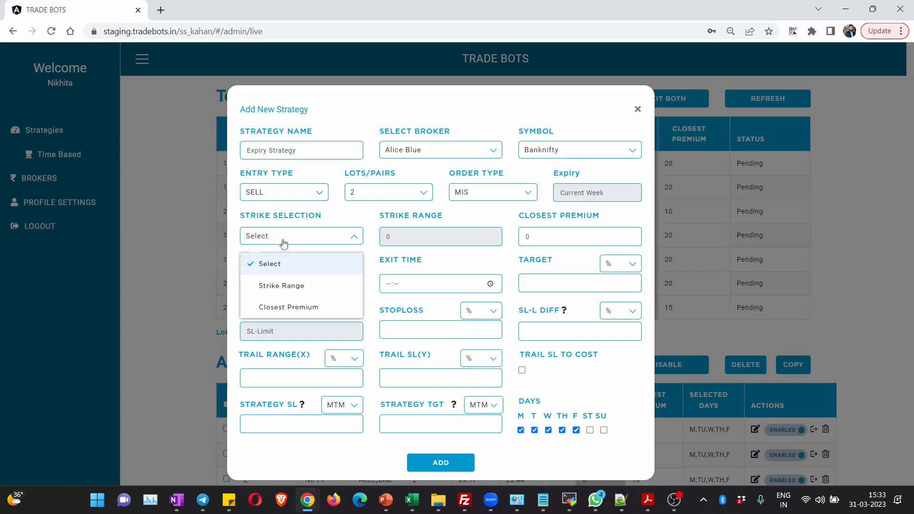
click(288, 307)
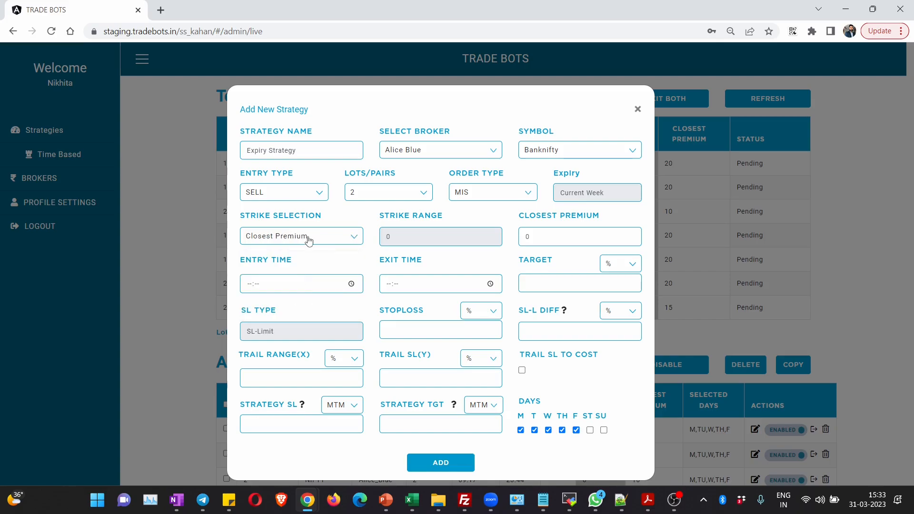
key(Tab)
text(100)
- Set the strategy's entry time to 10:00 and its exit time to 15:00
click(247, 287)
text(1000)
key(Tab)
text(1500)
- Restrict the strategy's days to Thursday only and add the strategy
click(361, 314)
click(549, 430)
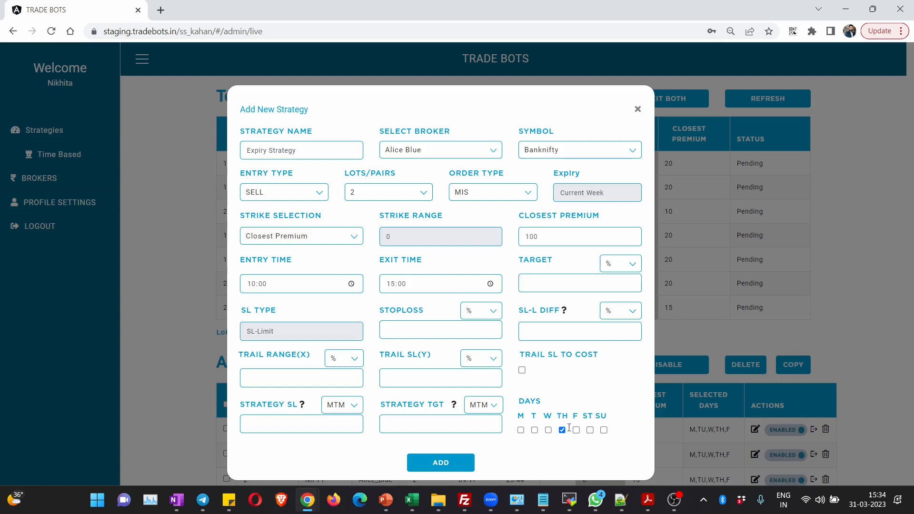
click(447, 464)
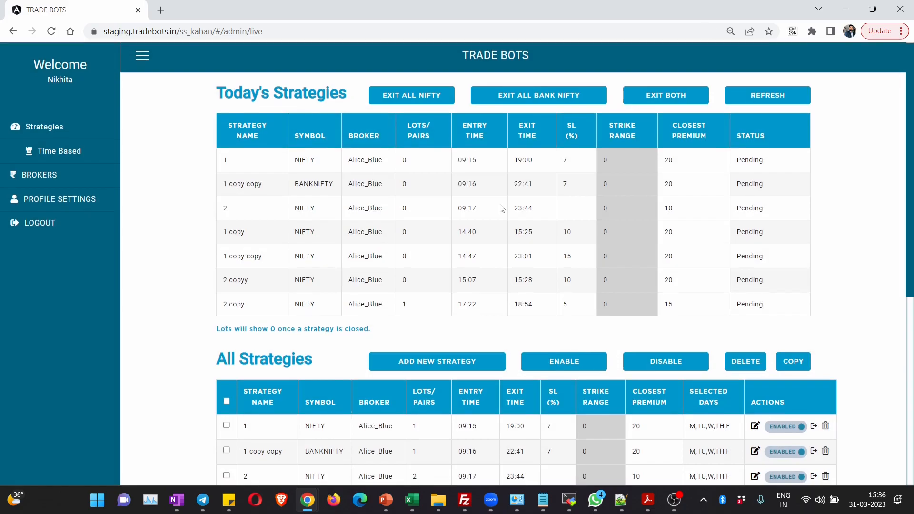
- Edit Expiry Strategy in the All Strategies table so it runs on Friday only, and save the update
scroll(501, 208, down, 5)
triple_click(252, 272)
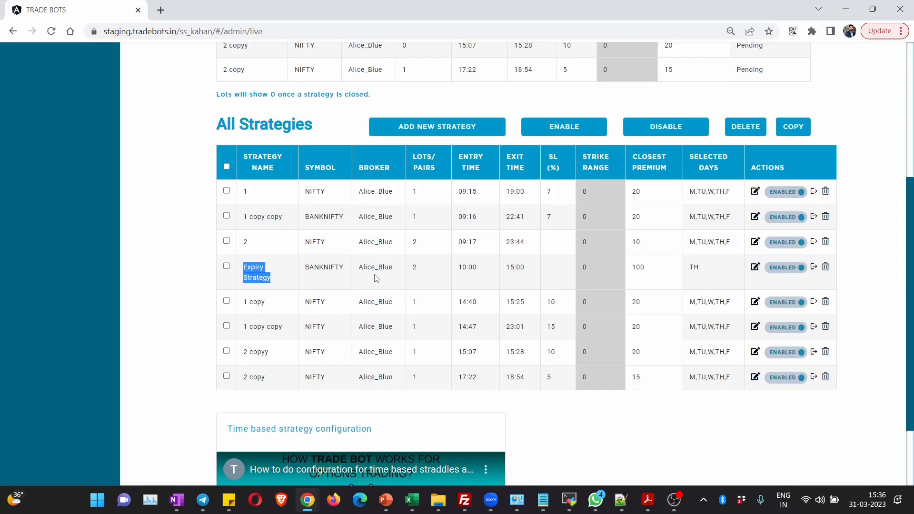
drag(270, 277, 244, 268)
scroll(244, 268, up, 3)
scroll(476, 266, down, 3)
click(753, 267)
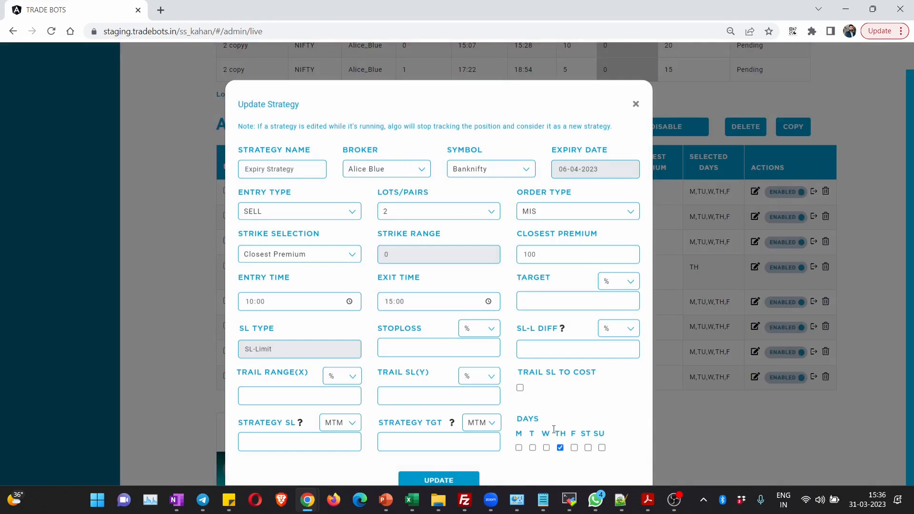
click(560, 448)
click(574, 447)
click(468, 477)
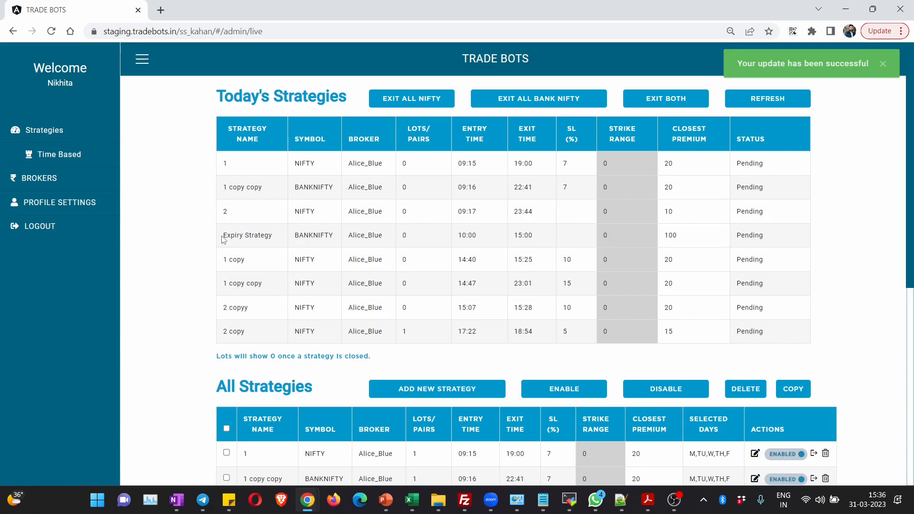
- Check the Expiry Strategy row in the Today's Strategies table
drag(223, 239, 704, 236)
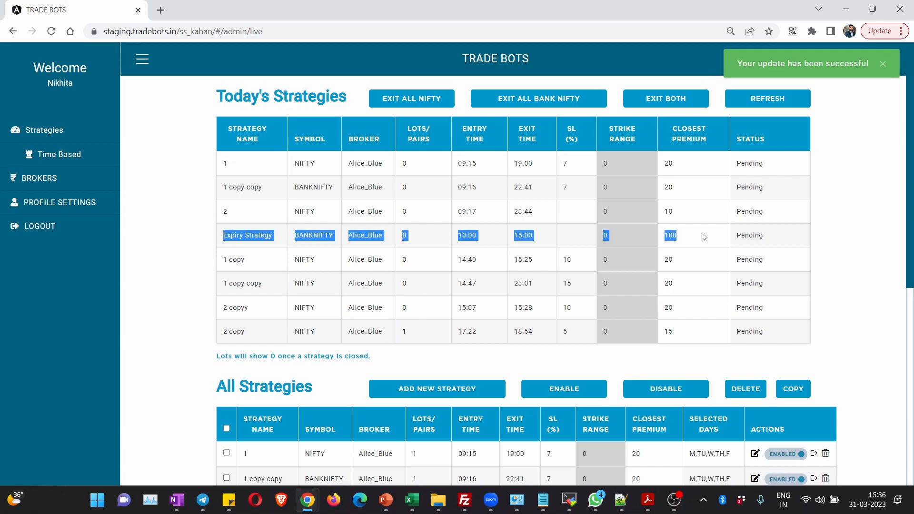
click(353, 246)
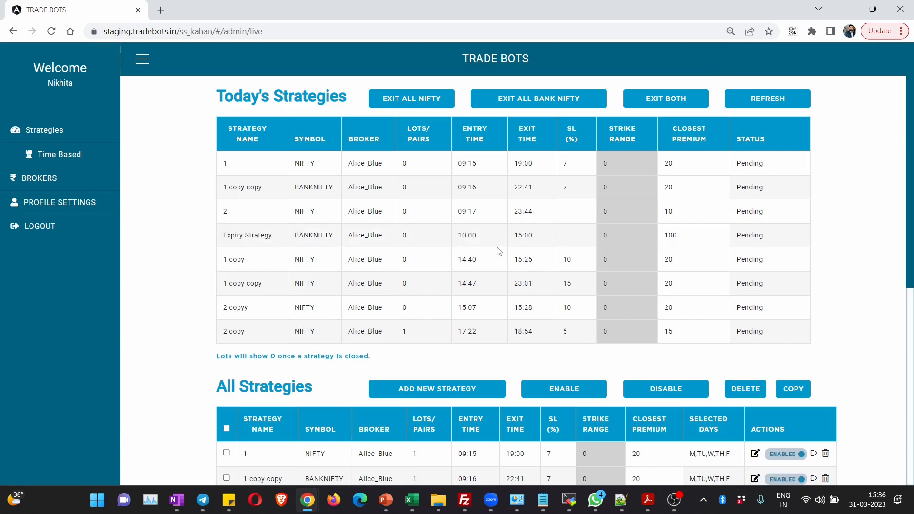
drag(532, 242, 216, 239)
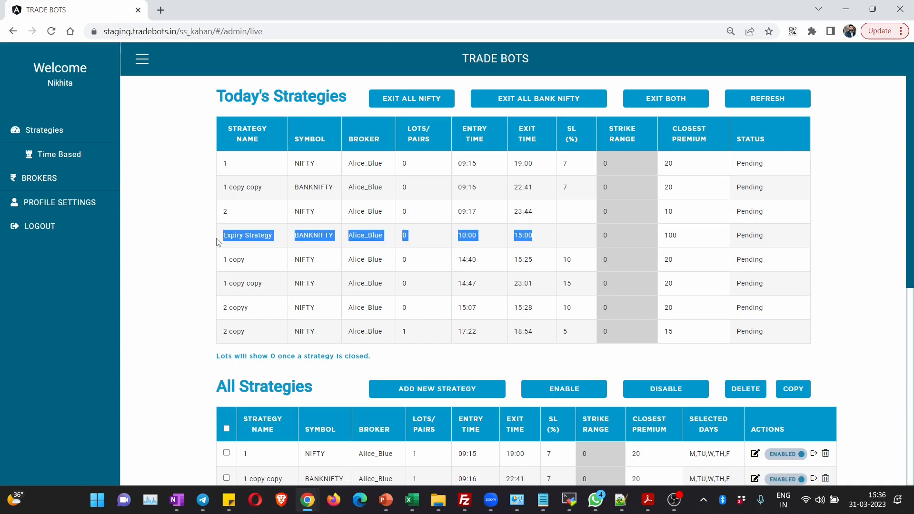
click(371, 235)
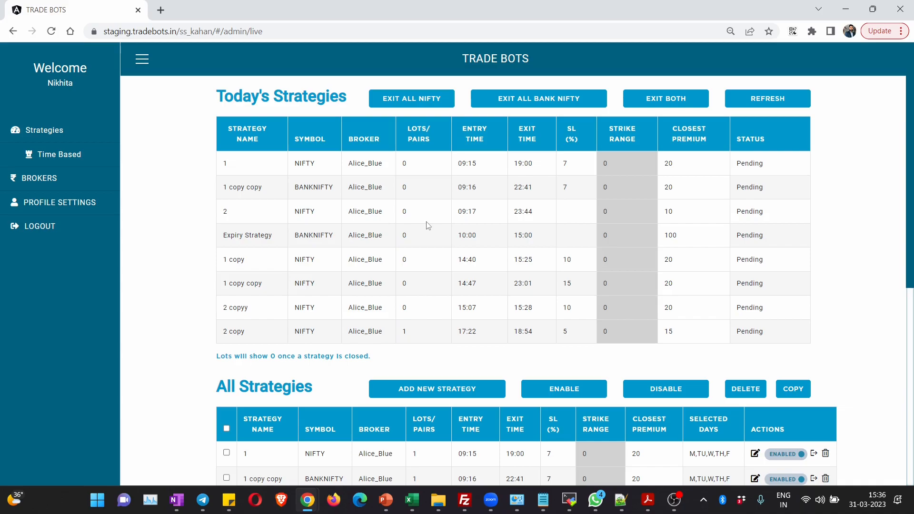
- Start another strategy named Expiry Hedge Strategy with Alice Blue as broker and Banknifty as symbol
scroll(428, 228, down, 1)
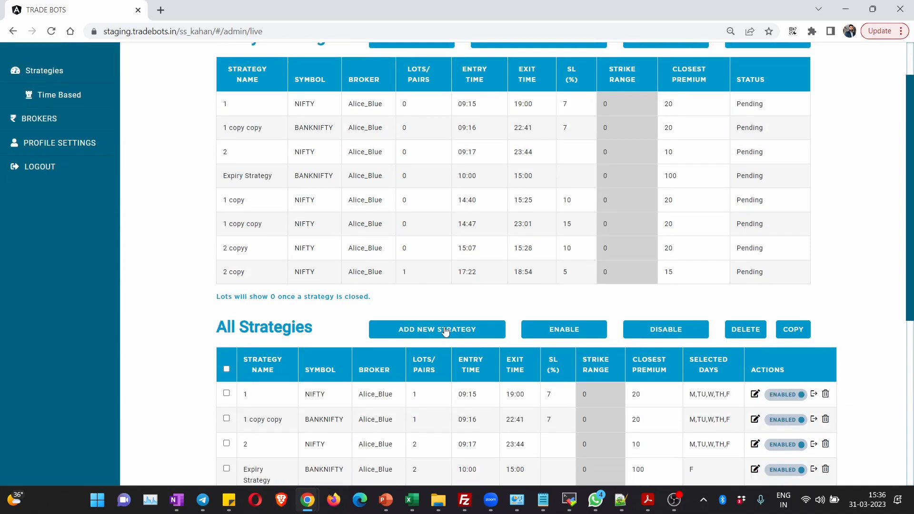
click(437, 330)
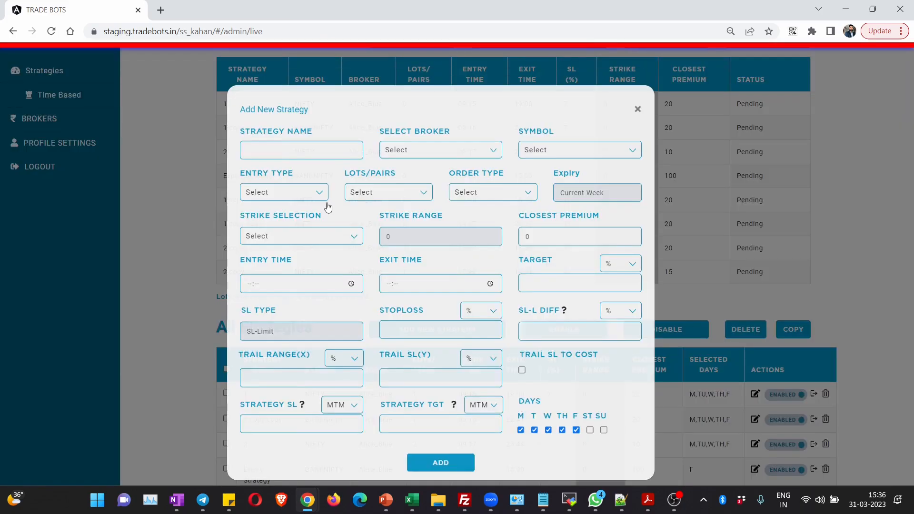
click(290, 151)
text(Expit)
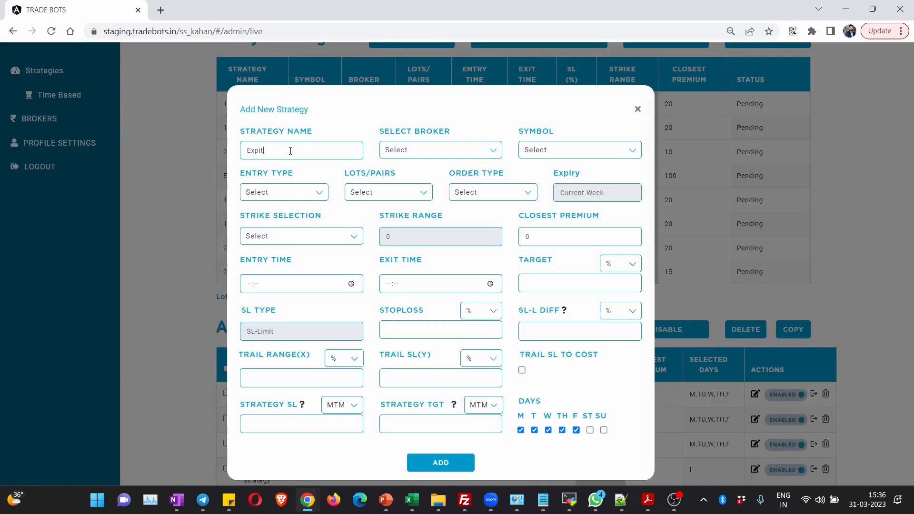
key(BackSpace)
text(ry HedgeStrategy)
click(442, 157)
click(428, 218)
click(529, 157)
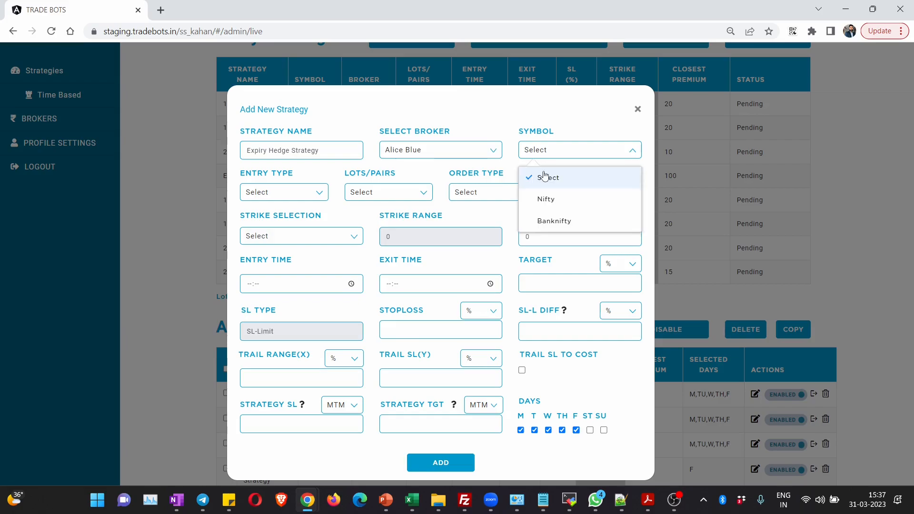
- Set the hedge strategy's entry type to BUY, lots/pairs to 2 and order type to MIS
click(300, 196)
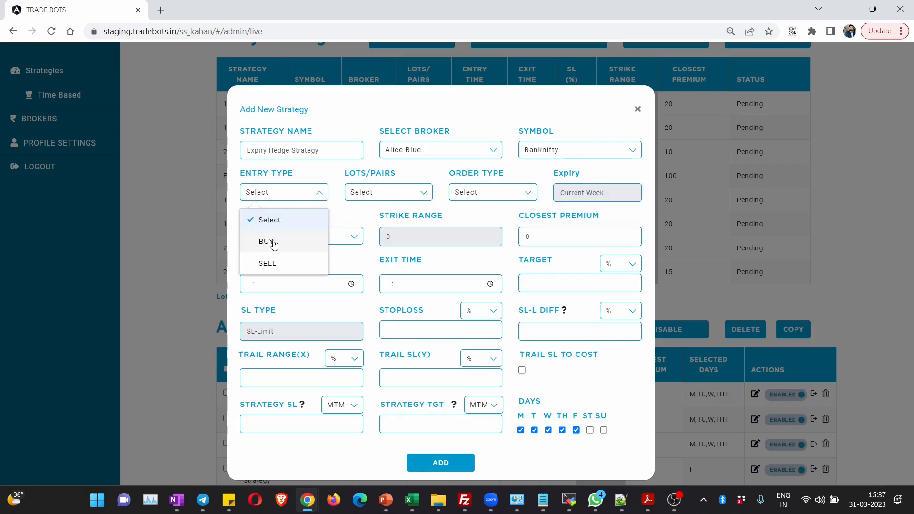
click(269, 241)
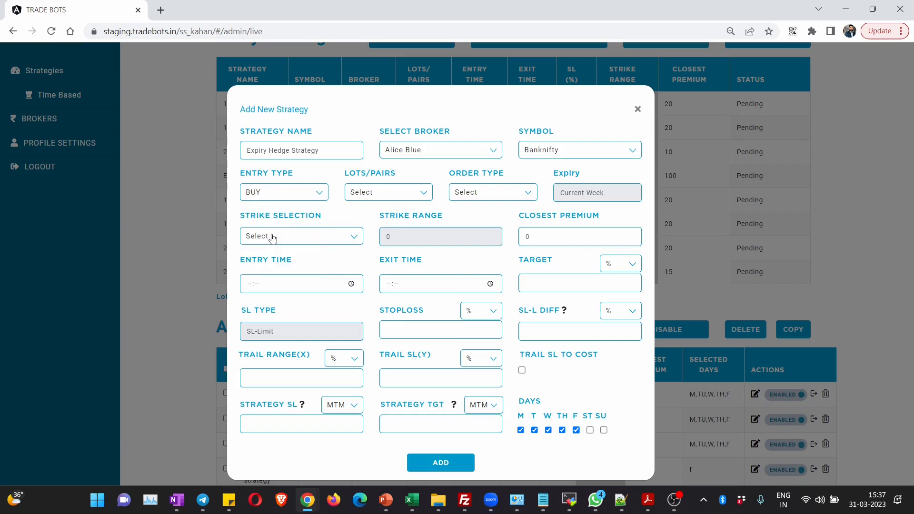
click(381, 195)
click(364, 264)
click(478, 195)
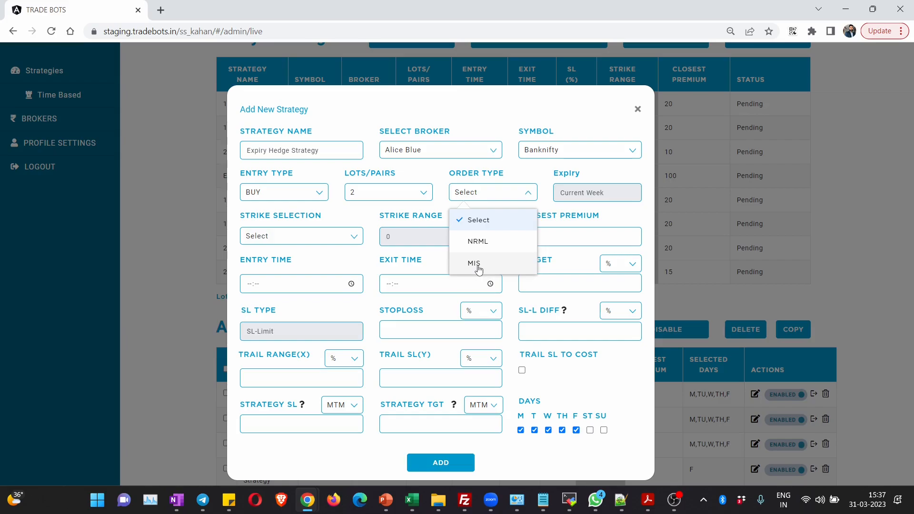
click(479, 264)
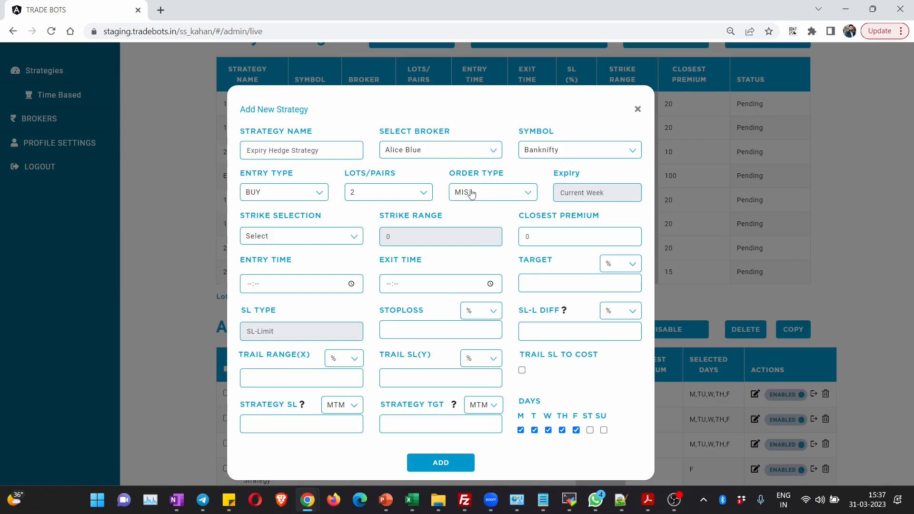
- Select the hedge strategy's strikes by Closest Premium with a closest premium of 5
click(305, 237)
click(288, 307)
drag(547, 236, 517, 238)
text(5)
click(344, 239)
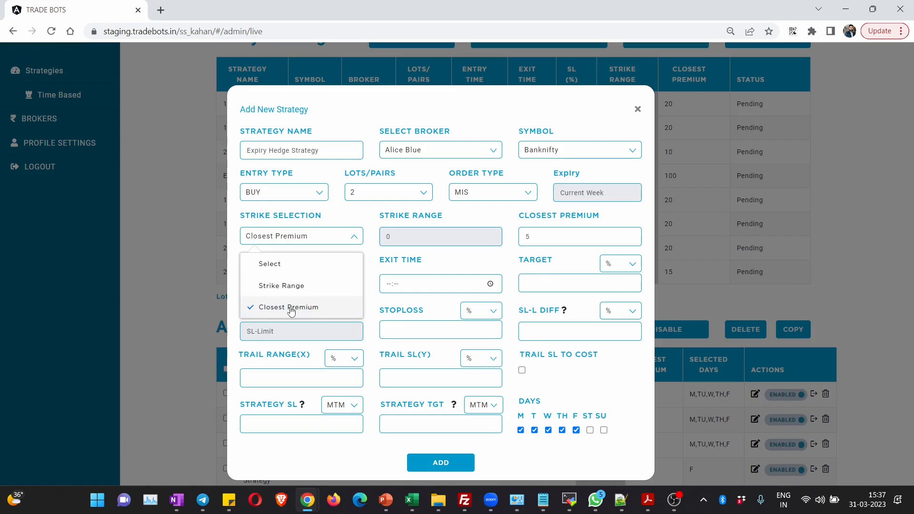
click(525, 237)
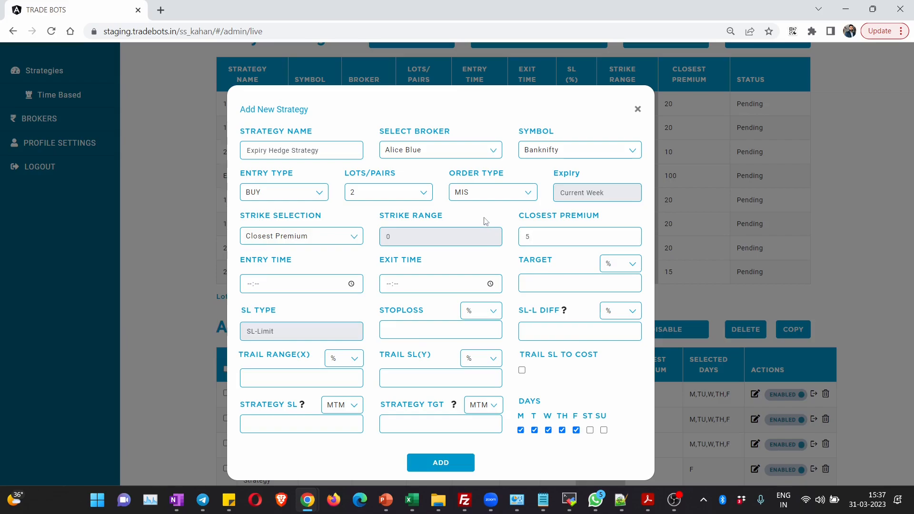
- Set the hedge strategy's entry time to 09:59 and its exit time to 03:01
click(247, 285)
text(0950)
text(59)
click(389, 284)
text(031)
click(369, 314)
- Deselect Monday through Thursday so the hedge strategy runs on Friday only
click(520, 430)
click(534, 429)
click(547, 429)
click(562, 430)
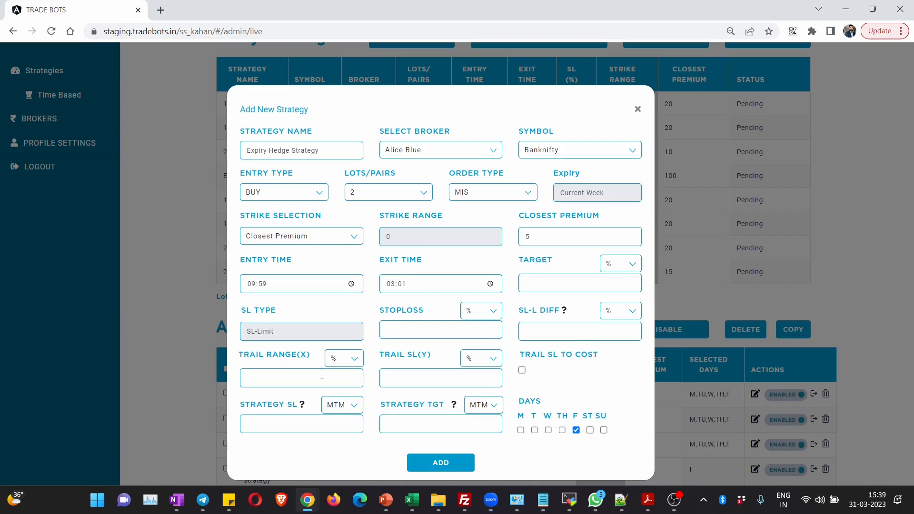
- Set the hedge strategy's exit time to 15:01 and add the strategy
click(444, 464)
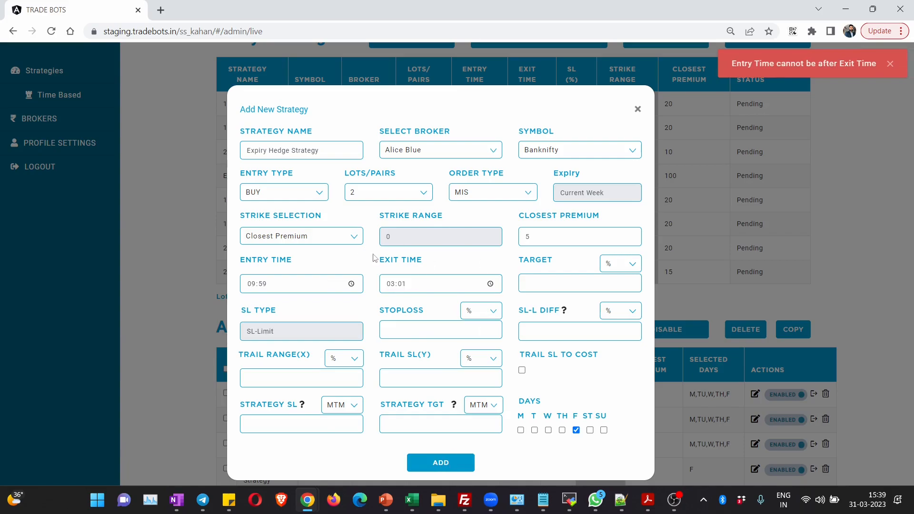
click(389, 283)
text(15)
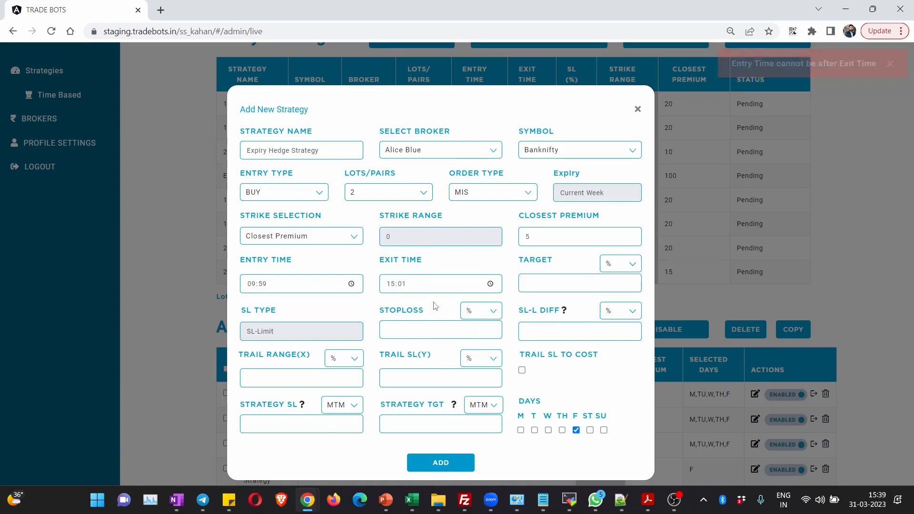
click(444, 464)
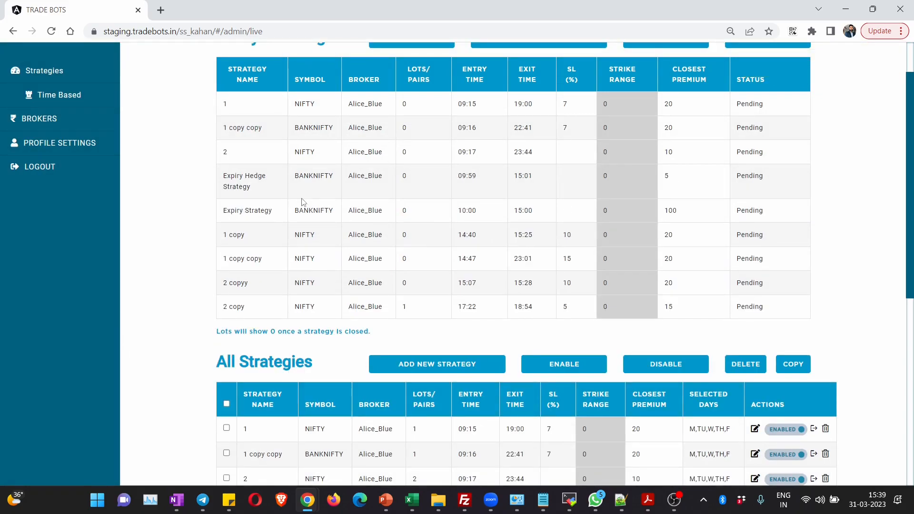
- Compare the entry and exit times of the Expiry Hedge Strategy and Expiry Strategy rows in the strategy table
drag(224, 177, 629, 204)
mouse_move(475, 188)
mouse_down()
mouse_move(486, 176)
mouse_move(459, 181)
mouse_up()
drag(482, 215, 458, 212)
click(476, 219)
drag(539, 211, 515, 214)
click(524, 212)
drag(539, 179, 514, 178)
click(532, 196)
drag(445, 177, 538, 212)
click(542, 197)
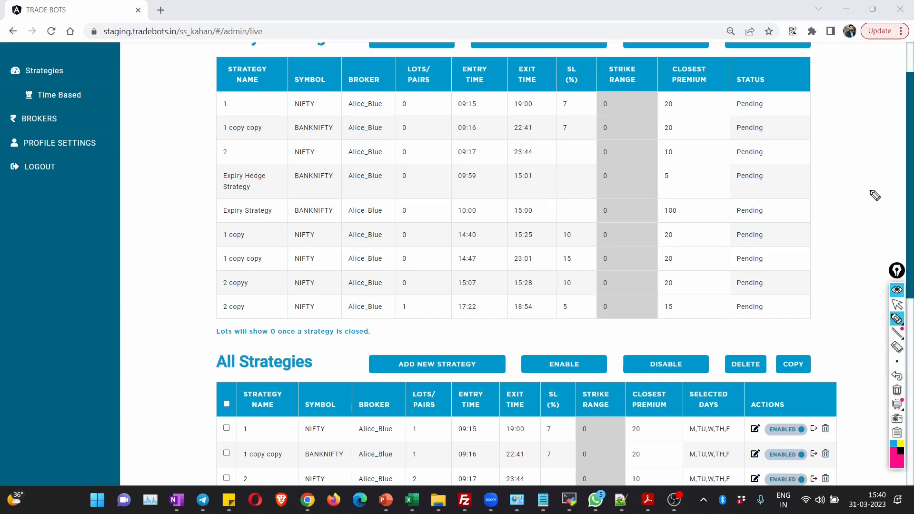
- Handwrite the example entry times 10 AM, 11 AM and 12 PM in pink, one below another, over the strategy table
drag(413, 141, 415, 181)
mouse_move(438, 144)
mouse_down()
mouse_move(458, 149)
mouse_move(437, 143)
mouse_up()
drag(426, 206, 436, 232)
drag(446, 205, 453, 237)
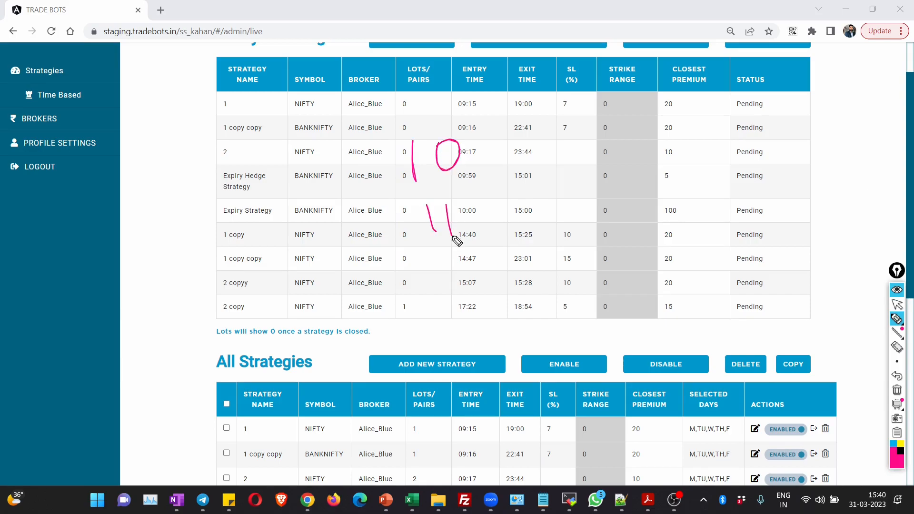
mouse_move(433, 270)
mouse_down()
mouse_move(438, 296)
mouse_move(520, 301)
mouse_up()
mouse_move(508, 267)
mouse_down()
mouse_move(517, 265)
mouse_move(515, 284)
mouse_up()
mouse_move(533, 271)
mouse_down()
mouse_move(537, 284)
mouse_move(558, 281)
mouse_up()
mouse_move(498, 206)
mouse_down()
mouse_move(504, 225)
mouse_move(526, 226)
mouse_up()
drag(501, 219, 546, 214)
drag(546, 202, 564, 218)
drag(504, 162, 532, 152)
drag(550, 136, 556, 145)
mouse_move(558, 133)
mouse_down()
mouse_move(584, 124)
mouse_move(590, 156)
mouse_up()
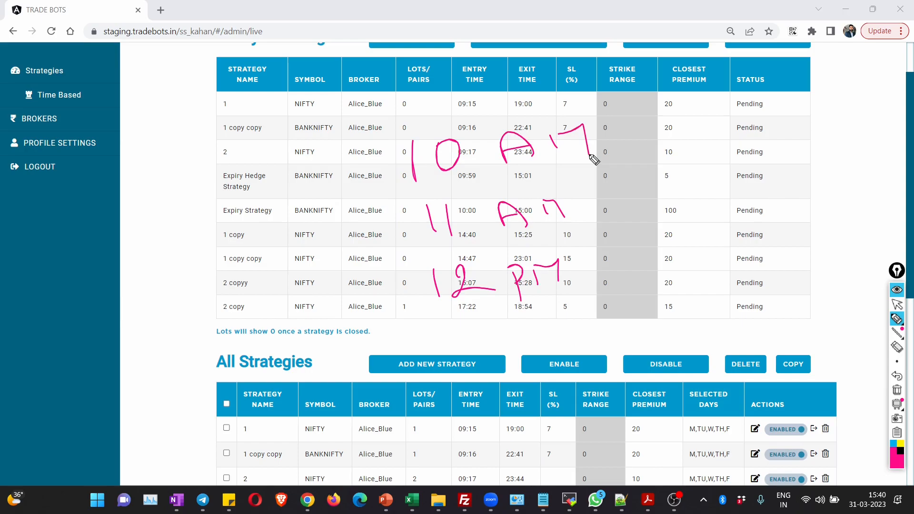
- Handwrite 2L beside each of the three example entry times and outline the three lot notes together
drag(626, 130, 696, 138)
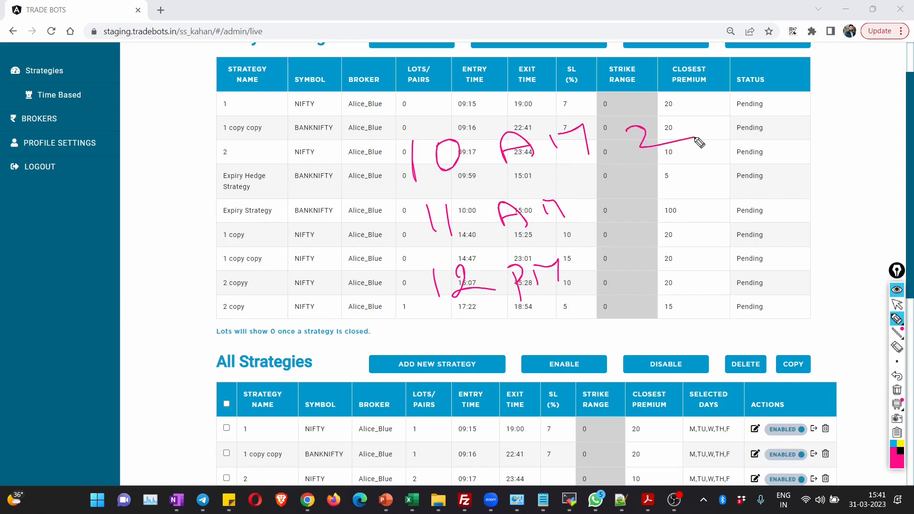
drag(665, 202, 692, 220)
drag(676, 274, 698, 285)
drag(708, 267, 731, 281)
drag(708, 208, 739, 220)
drag(715, 114, 752, 139)
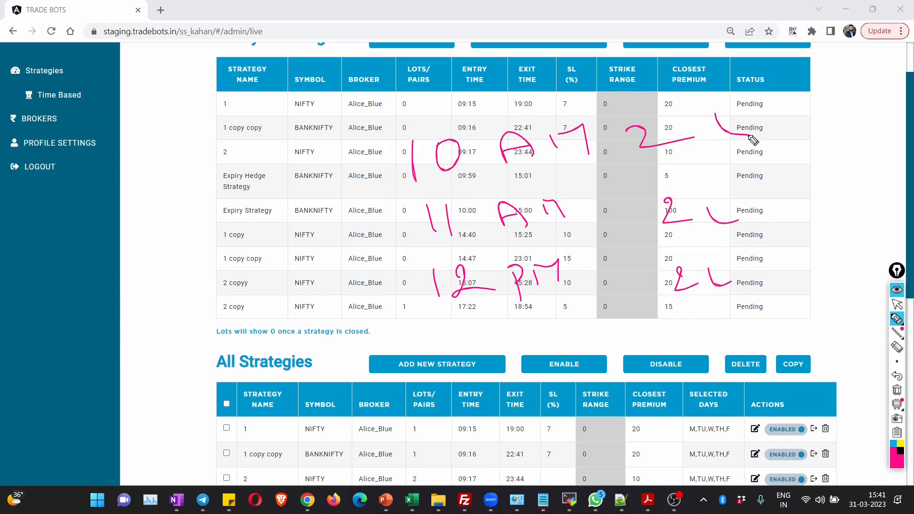
mouse_move(764, 92)
mouse_down()
mouse_move(642, 261)
mouse_move(769, 126)
mouse_move(762, 101)
mouse_up()
- Handwrite a single 9:30 AM entry with its lots note above the other example times and circle it
drag(242, 91, 241, 126)
click(265, 101)
click(272, 127)
mouse_move(294, 94)
mouse_down()
mouse_move(301, 118)
mouse_move(330, 92)
mouse_up()
mouse_move(346, 82)
mouse_down()
mouse_move(397, 82)
mouse_move(419, 57)
mouse_up()
drag(475, 61, 472, 81)
drag(496, 55, 529, 81)
mouse_move(548, 45)
mouse_down()
mouse_move(227, 88)
mouse_move(521, 48)
mouse_move(495, 52)
mouse_up()
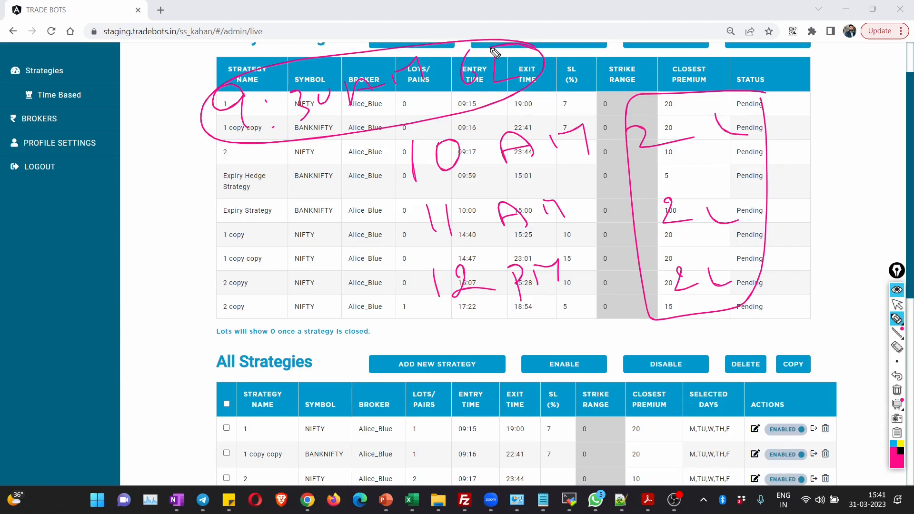
- Handwrite the matching hedge times 9:55 AM, 10:55 AM and 11:55 AM beside the example entries and bracket them together
mouse_move(216, 164)
mouse_down()
mouse_move(210, 179)
mouse_move(241, 183)
mouse_move(316, 162)
mouse_move(341, 171)
mouse_up()
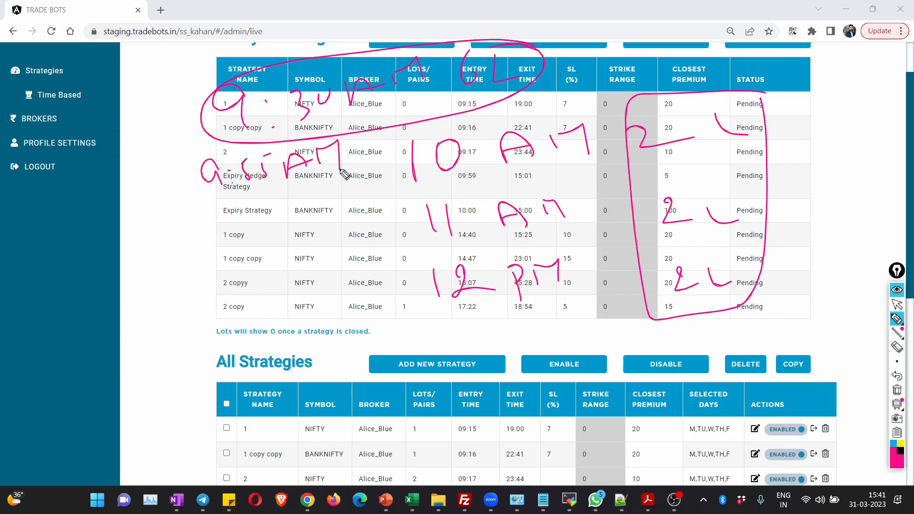
mouse_move(217, 220)
mouse_down()
mouse_move(245, 252)
mouse_move(309, 246)
mouse_move(347, 212)
mouse_up()
mouse_move(361, 241)
mouse_down()
mouse_move(373, 209)
mouse_move(386, 246)
mouse_up()
drag(238, 294, 246, 336)
drag(252, 297, 262, 334)
mouse_move(293, 305)
mouse_down()
mouse_move(303, 317)
mouse_move(376, 307)
mouse_move(404, 273)
mouse_move(415, 306)
mouse_up()
mouse_move(182, 157)
mouse_down()
mouse_move(163, 233)
mouse_move(227, 346)
mouse_up()
- Circle the 9:30 AM and 10 AM notes again and put check marks beside the 9:30 AM, 11 AM and 12 PM entries
mouse_move(476, 40)
mouse_down()
mouse_move(199, 109)
mouse_move(556, 92)
mouse_move(256, 78)
mouse_move(424, 130)
mouse_move(419, 25)
mouse_move(224, 72)
mouse_up()
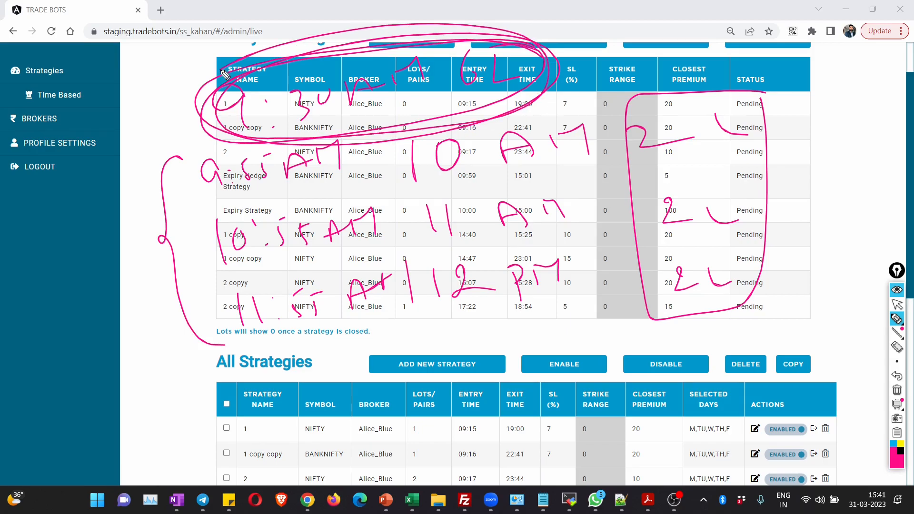
drag(555, 63, 643, 35)
mouse_move(595, 108)
mouse_down()
mouse_move(382, 154)
mouse_move(779, 141)
mouse_move(491, 98)
mouse_move(686, 176)
mouse_move(553, 88)
mouse_move(415, 139)
mouse_up()
drag(753, 202, 812, 169)
drag(769, 272, 832, 245)
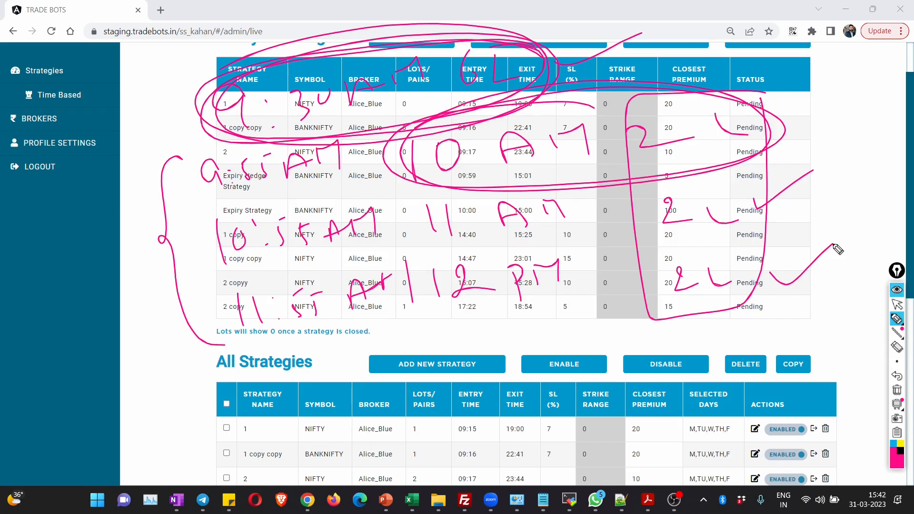
- Retrace the bracket around the three separate hedge times, check-mark each of them, and re-mark the single 9:30 AM hedge
mouse_move(185, 155)
mouse_down()
mouse_move(164, 255)
mouse_move(188, 314)
mouse_move(223, 343)
mouse_up()
drag(142, 106, 269, 26)
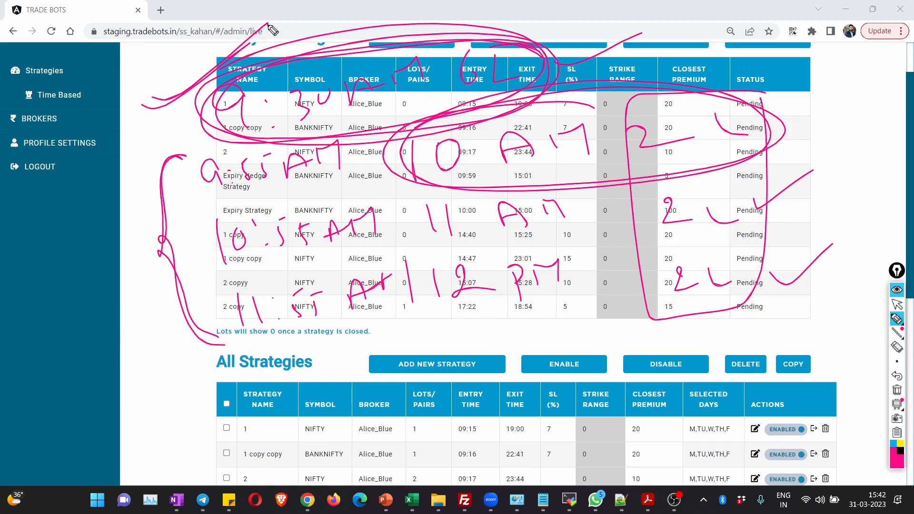
mouse_move(185, 155)
mouse_down()
mouse_move(171, 264)
mouse_move(225, 336)
mouse_up()
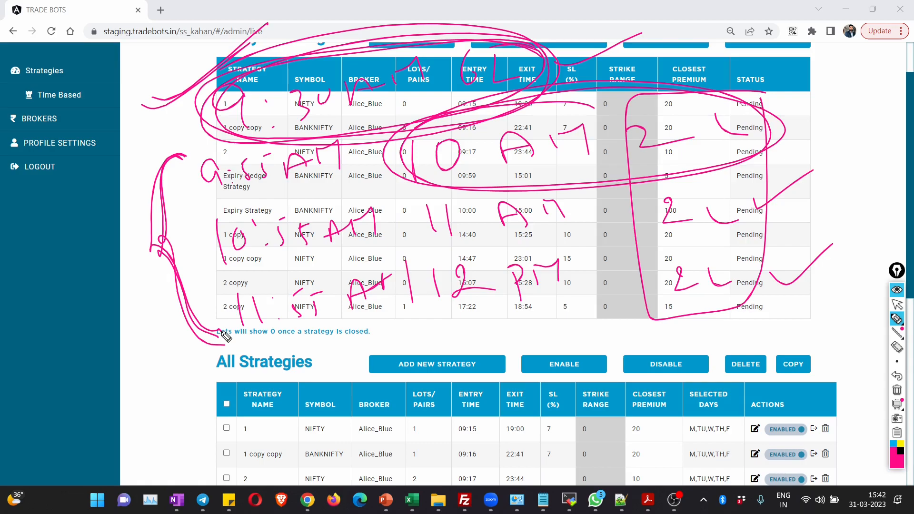
drag(132, 179, 192, 142)
drag(115, 245, 174, 218)
drag(110, 322, 189, 279)
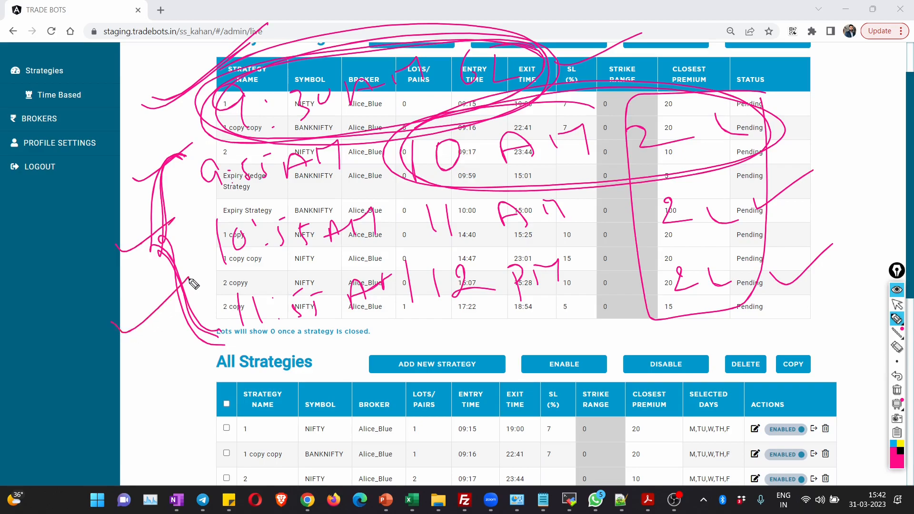
drag(612, 52, 690, 17)
drag(566, 64, 699, 8)
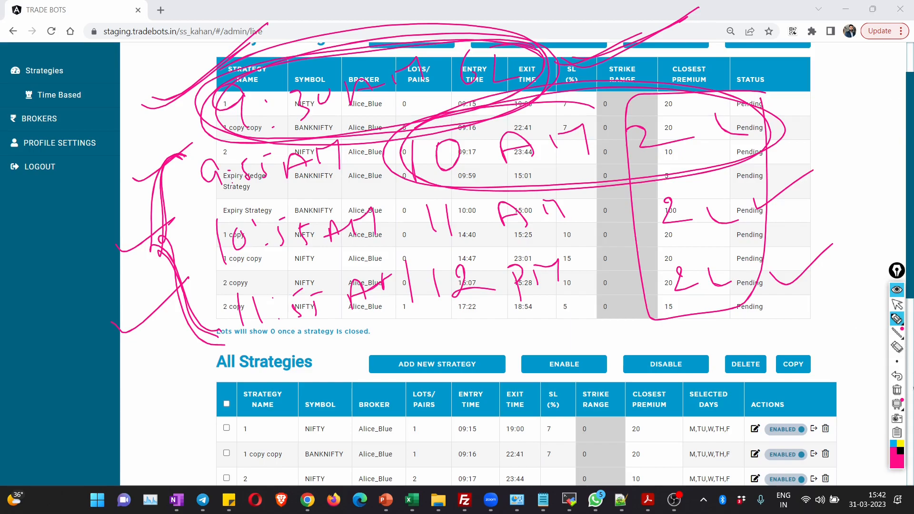
- Clear all handwritten annotations and circle the Expiry Hedge Strategy and Expiry Strategy rows together
click(896, 389)
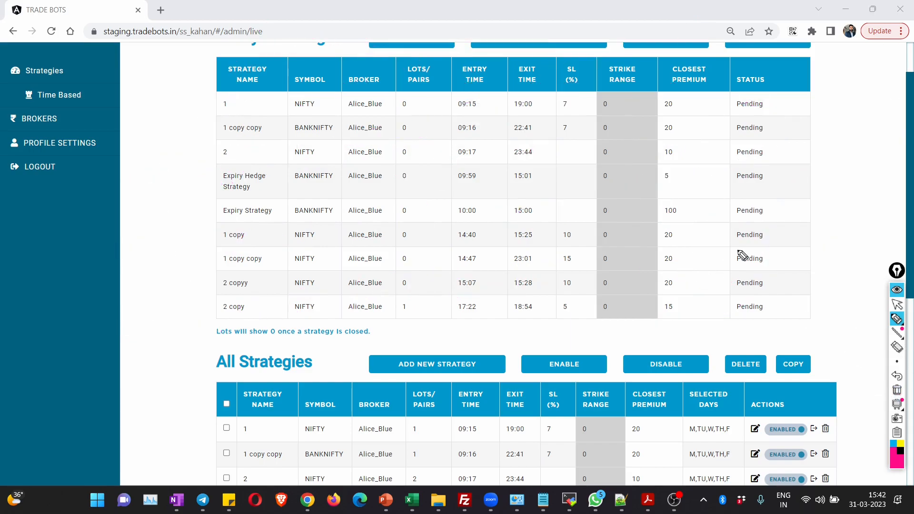
mouse_move(247, 173)
mouse_down()
mouse_move(224, 171)
mouse_move(500, 216)
mouse_move(718, 157)
mouse_move(173, 194)
mouse_up()
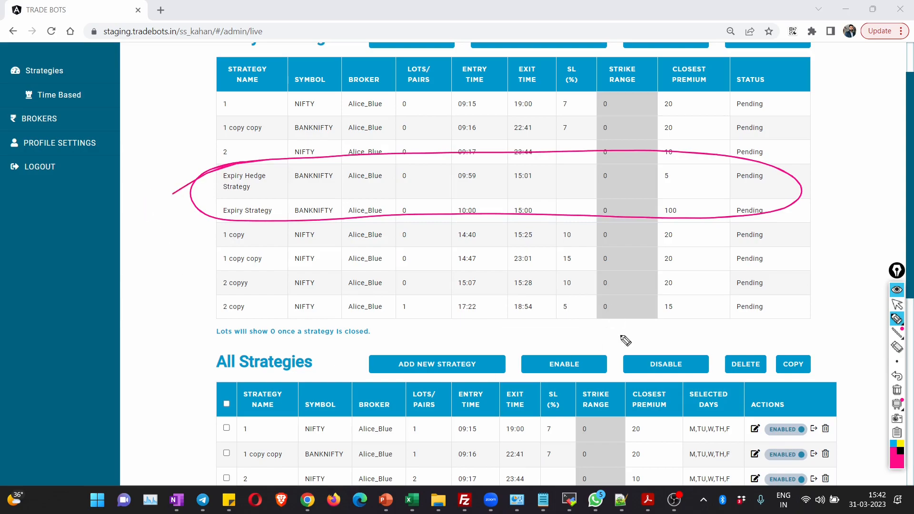
mouse_move(895, 408)
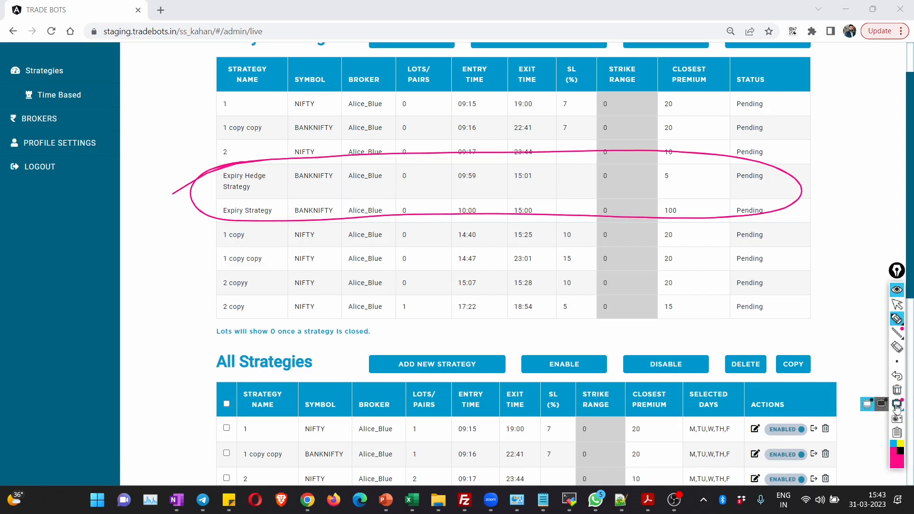